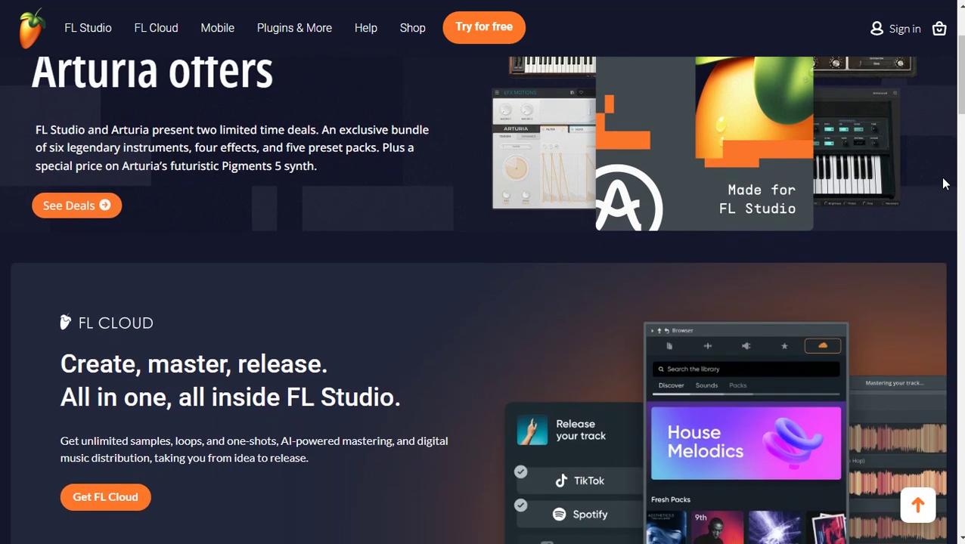
Scroll down the Image-Line homepage to the Recent Stories articles.
{"action": "scroll", "coordinate": [943, 184], "scroll_direction": "down", "scroll_amount": 3}
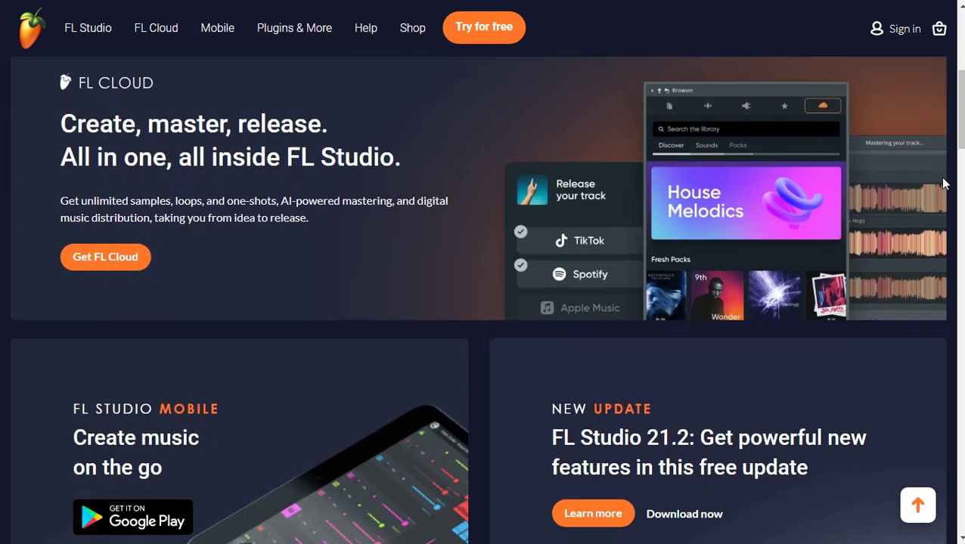
{"action": "scroll", "coordinate": [943, 184], "scroll_direction": "down", "scroll_amount": 5}
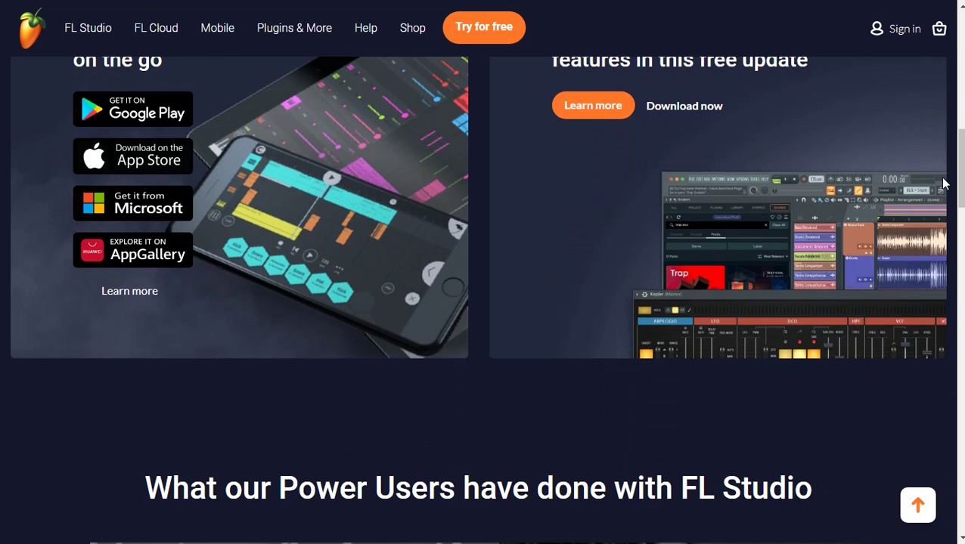
{"action": "scroll", "coordinate": [943, 183], "scroll_direction": "down", "scroll_amount": 3}
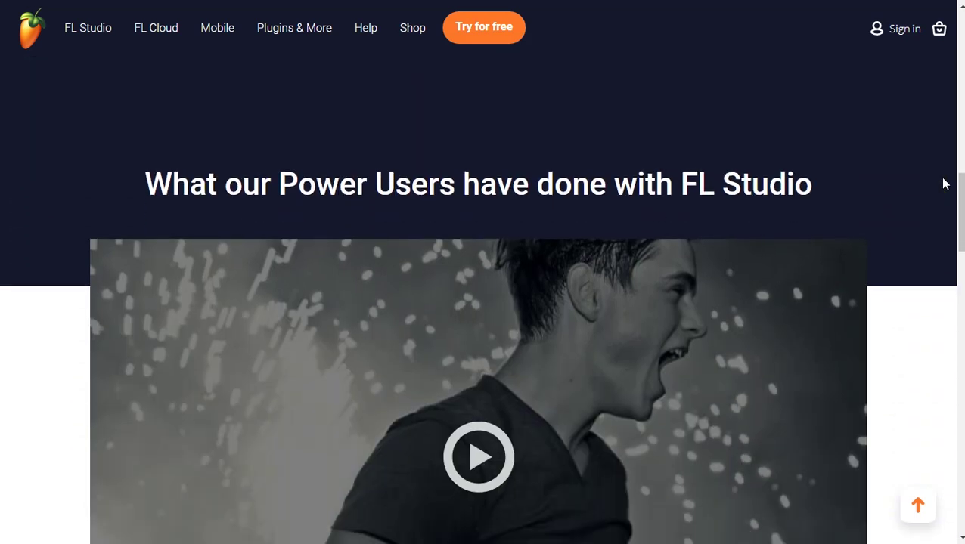
{"action": "scroll", "coordinate": [943, 184], "scroll_direction": "down", "scroll_amount": 4}
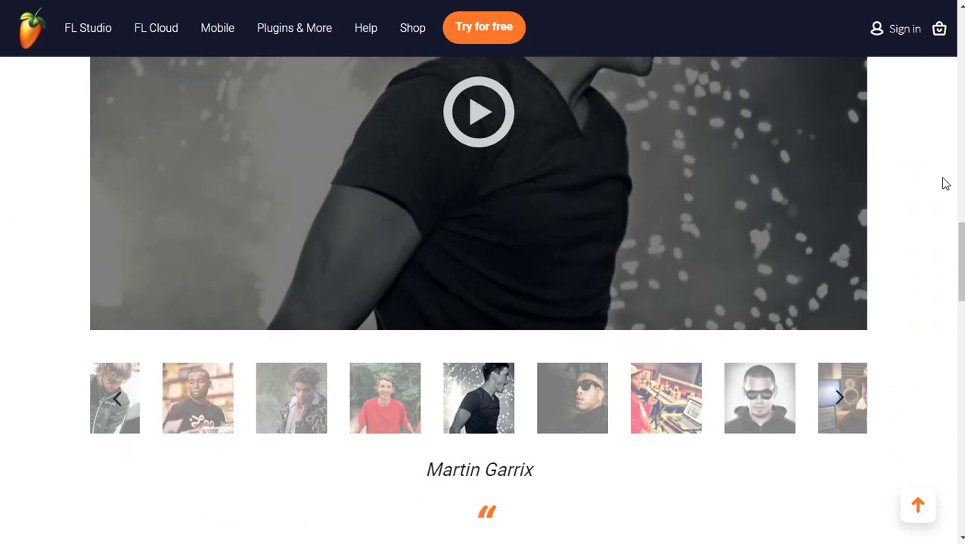
{"action": "scroll", "coordinate": [943, 184], "scroll_direction": "down", "scroll_amount": 4}
{"action": "scroll", "coordinate": [943, 184], "scroll_direction": "down", "scroll_amount": 2}
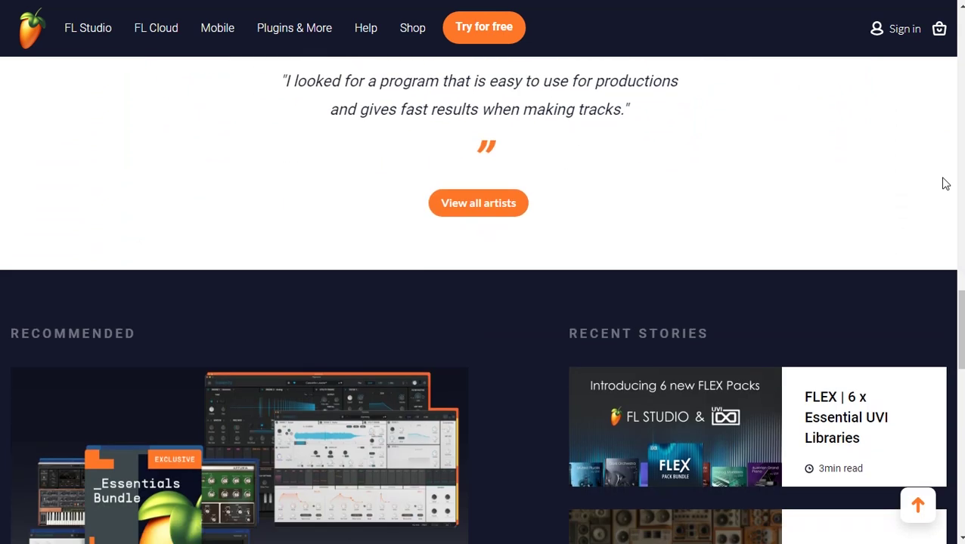
{"action": "scroll", "coordinate": [943, 184], "scroll_direction": "down", "scroll_amount": 1}
{"action": "scroll", "coordinate": [943, 184], "scroll_direction": "down", "scroll_amount": 2}
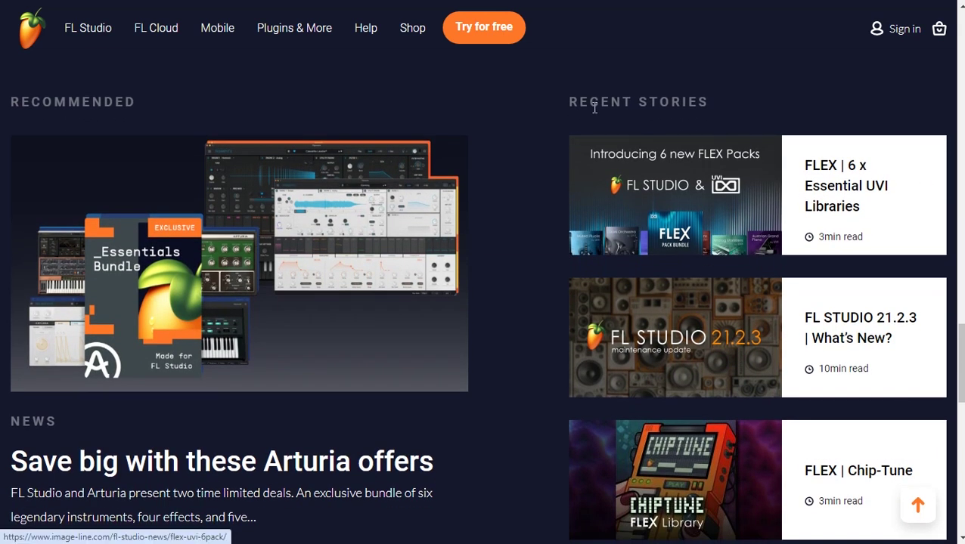
Go to the free trial download, then in Setup accept the licence and choose current-user-only installation.
{"action": "left_click", "coordinate": [478, 30]}
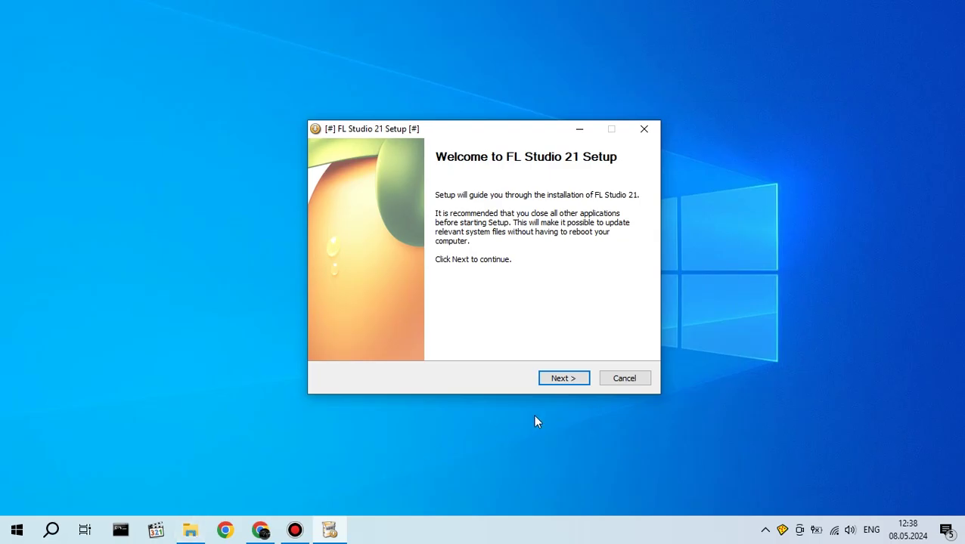
{"action": "left_click", "coordinate": [563, 380]}
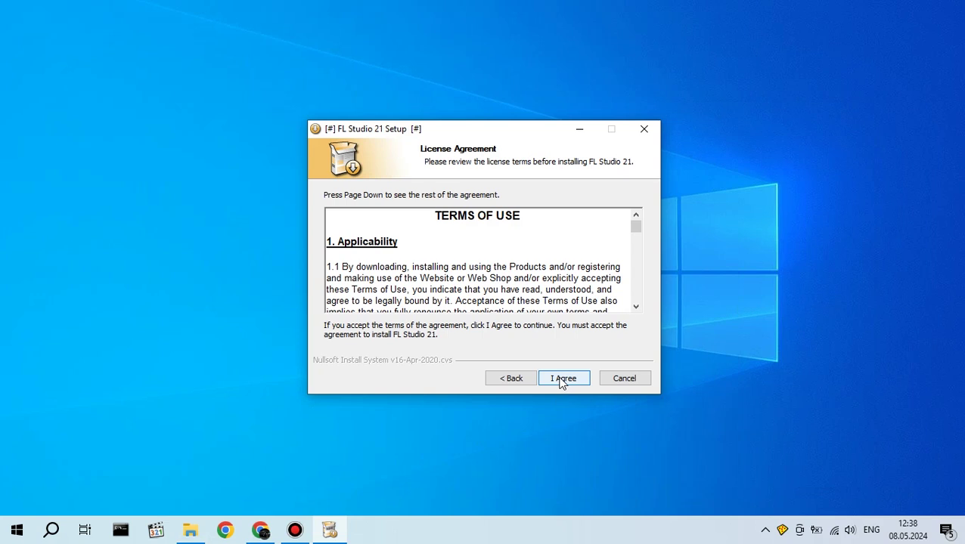
{"action": "left_click", "coordinate": [562, 382]}
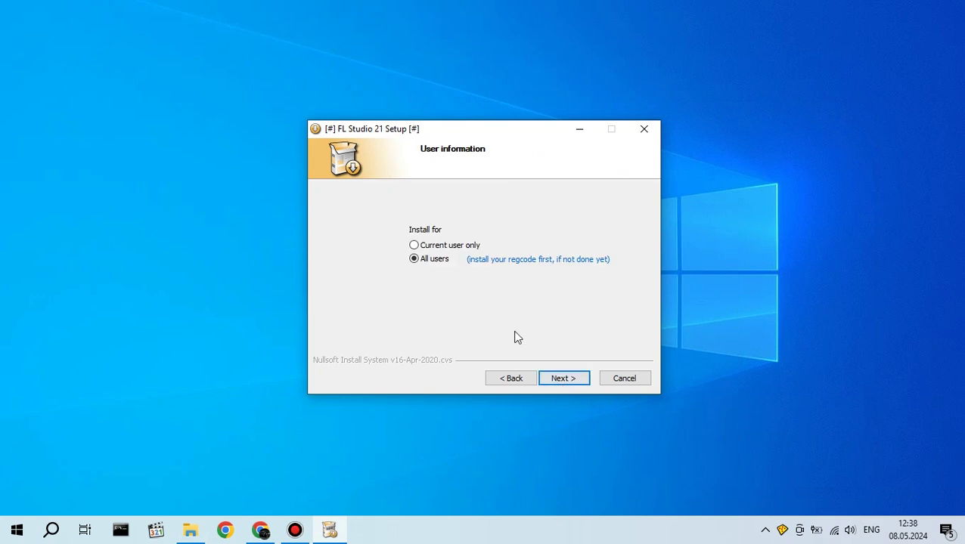
{"action": "left_click", "coordinate": [430, 248]}
Keep the default components with Settings/Clear unchecked, and keep the default install location.
{"action": "left_click", "coordinate": [563, 379]}
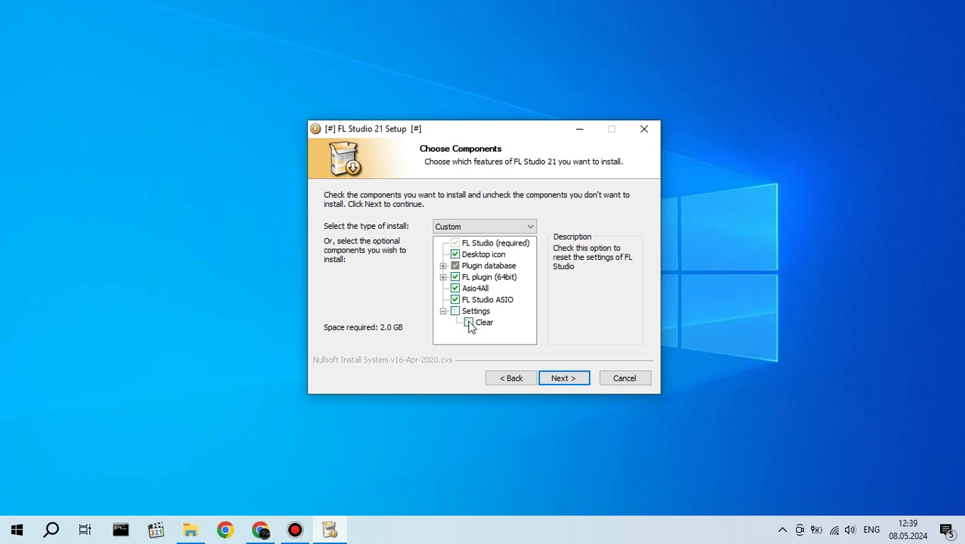
{"action": "left_click", "coordinate": [455, 312]}
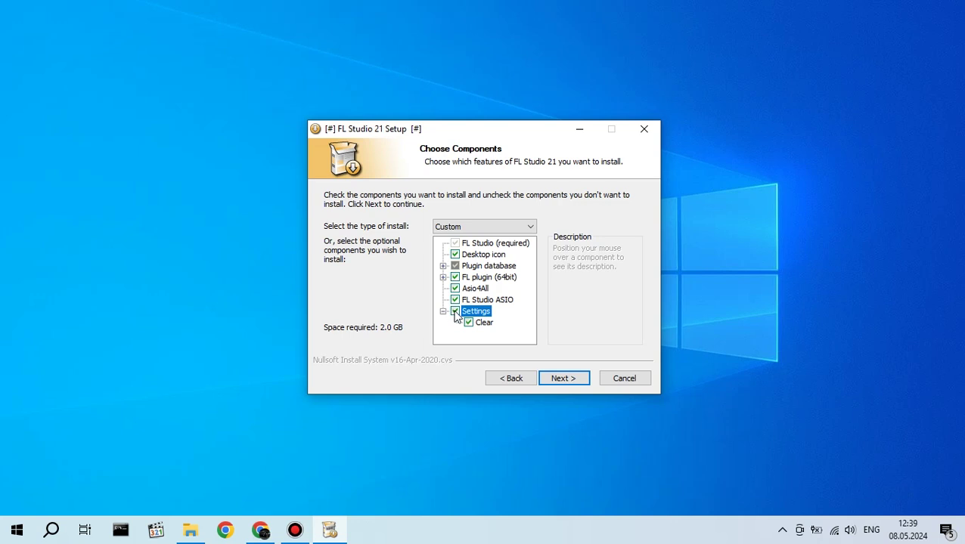
{"action": "left_click", "coordinate": [455, 311]}
{"action": "left_click", "coordinate": [567, 381]}
{"action": "left_click", "coordinate": [563, 383]}
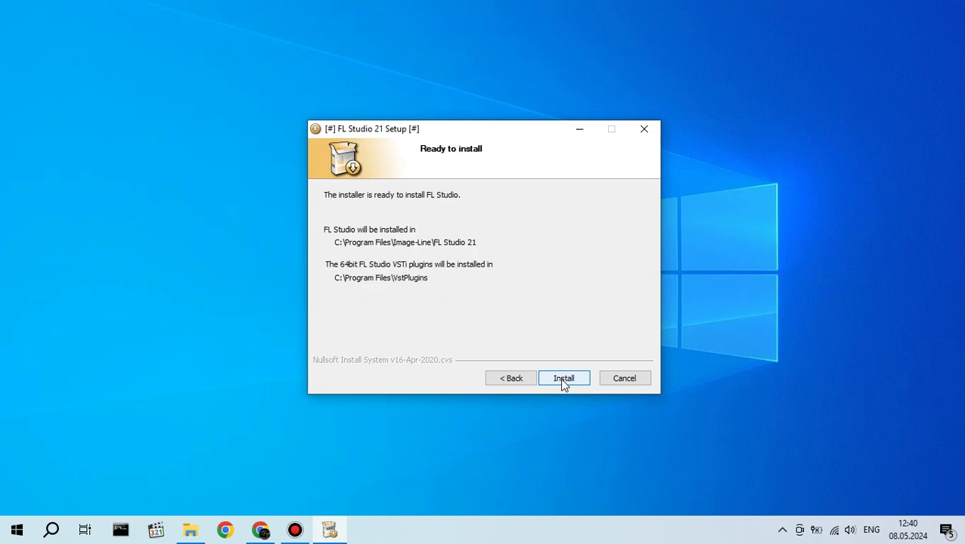
Install FL Studio 21 into C:\Program Files\Image-Line\FL Studio 21 and finish the wizard.
{"action": "left_click", "coordinate": [563, 380]}
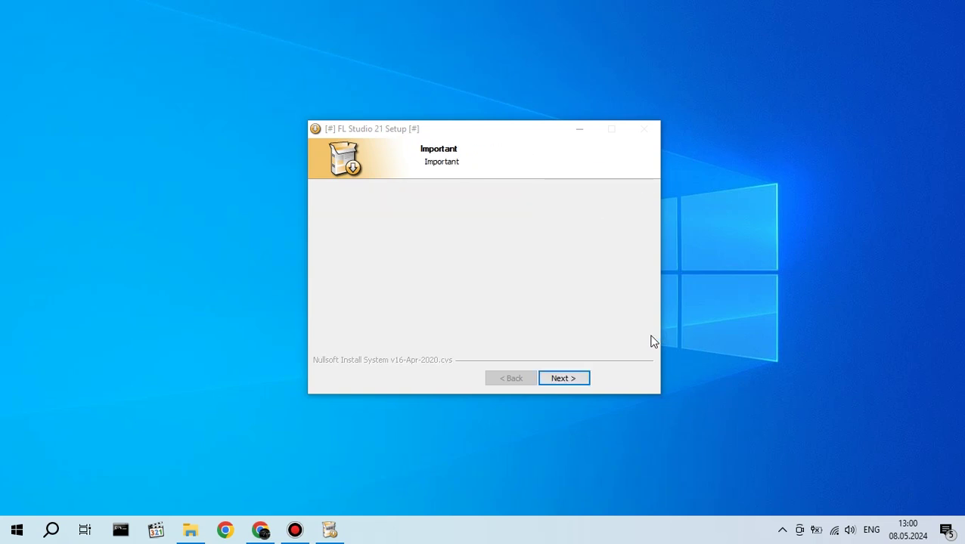
{"action": "left_click", "coordinate": [572, 381]}
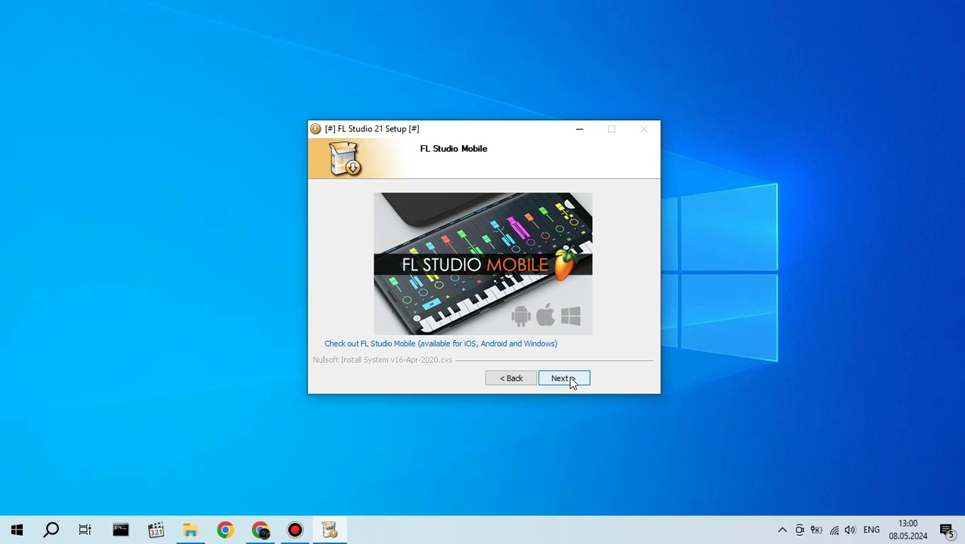
{"action": "left_click", "coordinate": [563, 378]}
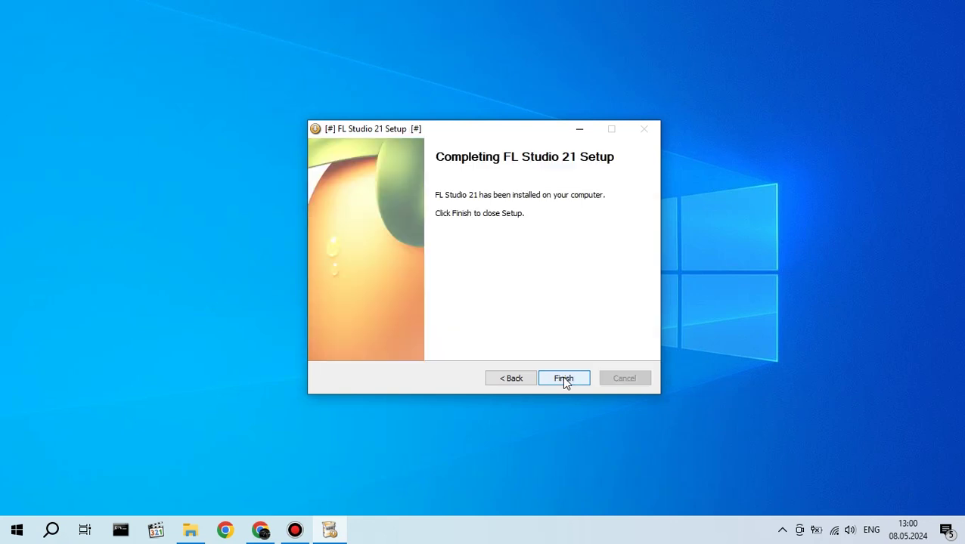
{"action": "left_click", "coordinate": [563, 379]}
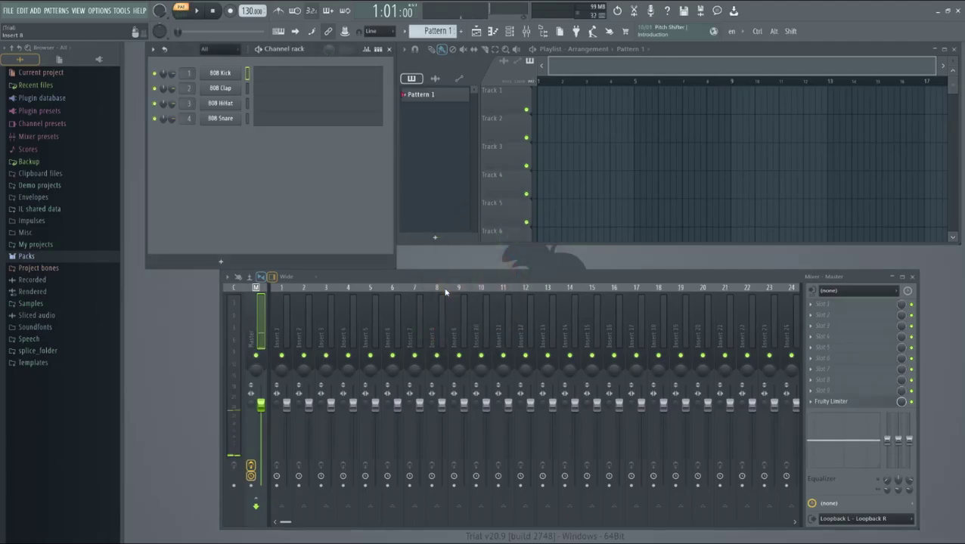
Add the 200 EUR Upgrade Signature to All Plugins Edition to the cart from HELP > Buy FL Studio.
{"action": "left_click", "coordinate": [140, 11]}
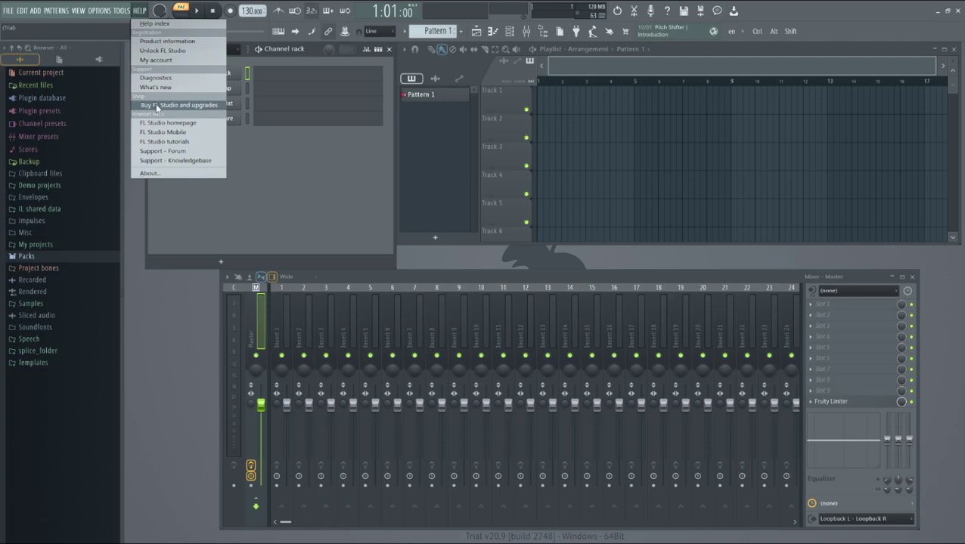
{"action": "left_click", "coordinate": [156, 106]}
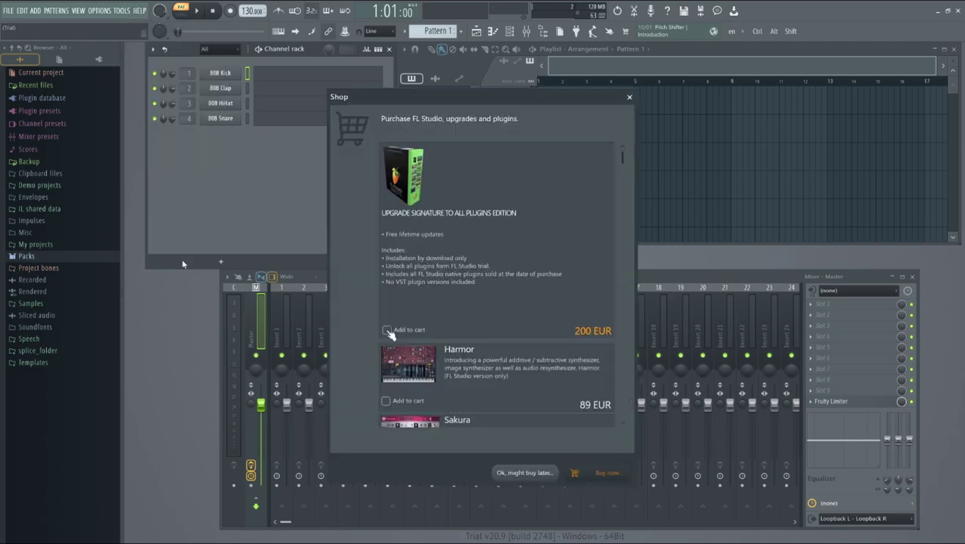
{"action": "left_click", "coordinate": [387, 331]}
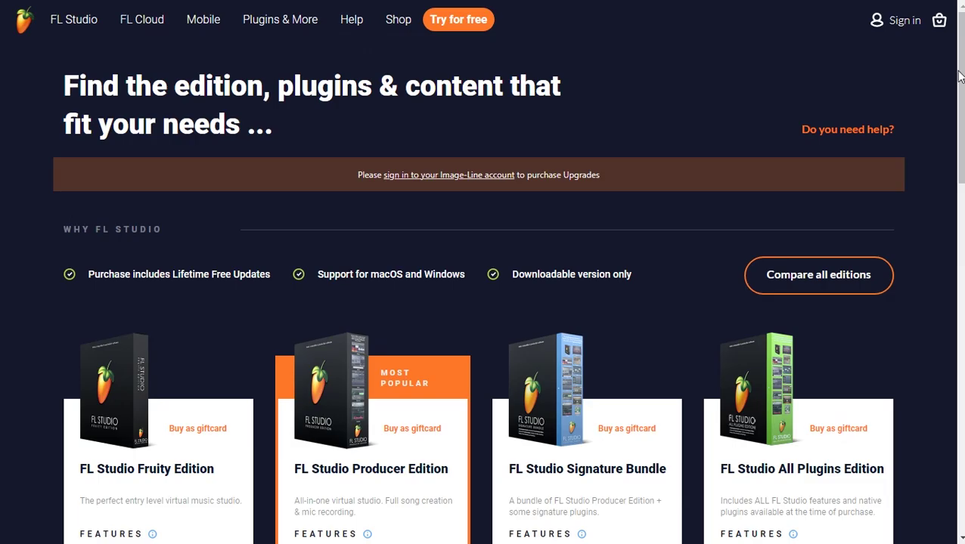
Scroll the shop page to the €99 Fruity, €249 Producer, €349 Signature Bundle and €599 All Plugins cards.
{"action": "scroll", "coordinate": [959, 87], "scroll_direction": "down", "scroll_amount": 2}
{"action": "scroll", "coordinate": [960, 91], "scroll_direction": "down", "scroll_amount": 3}
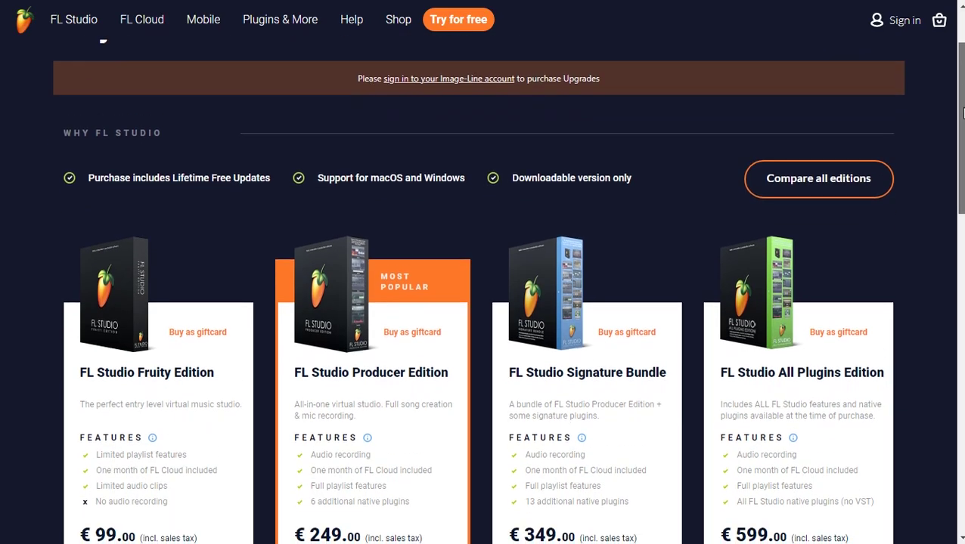
{"action": "scroll", "coordinate": [482, 272], "scroll_direction": "down", "scroll_amount": 1}
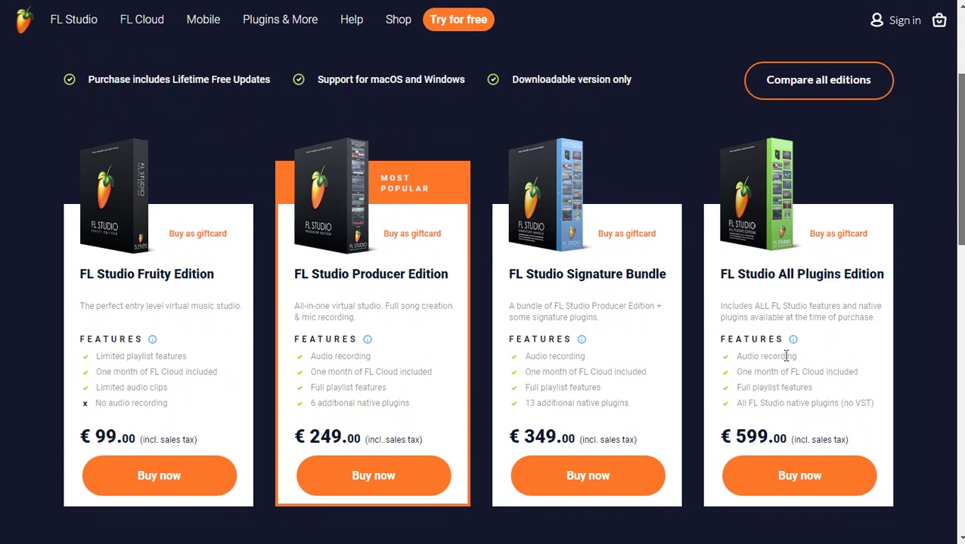
{"action": "left_click", "coordinate": [803, 90]}
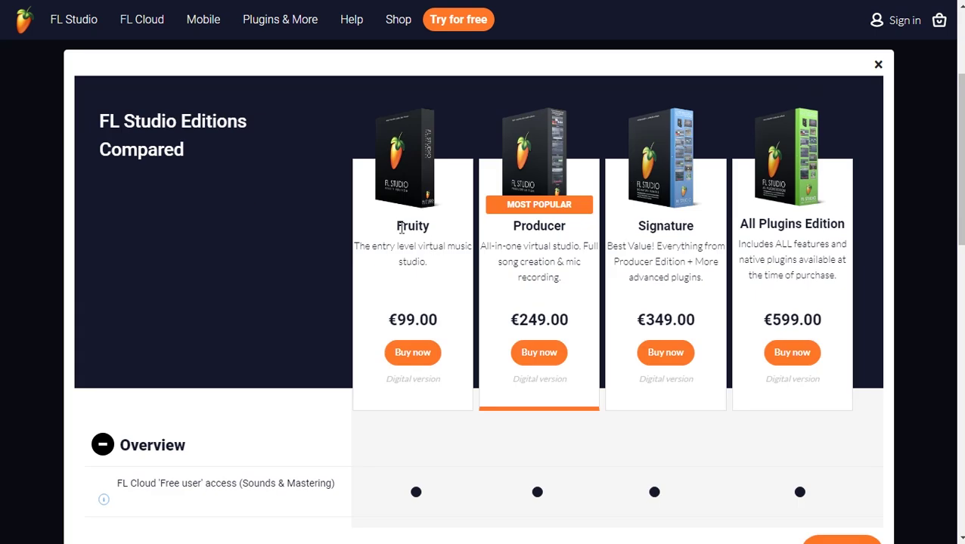
{"action": "scroll", "coordinate": [318, 394], "scroll_direction": "down", "scroll_amount": 3}
{"action": "scroll", "coordinate": [318, 394], "scroll_direction": "down", "scroll_amount": 2}
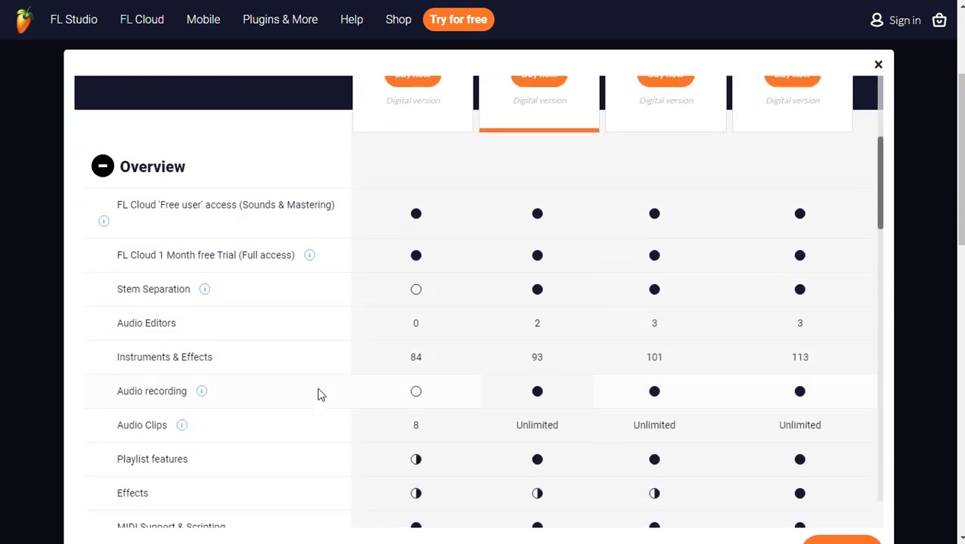
{"action": "mouse_move", "coordinate": [412, 199]}
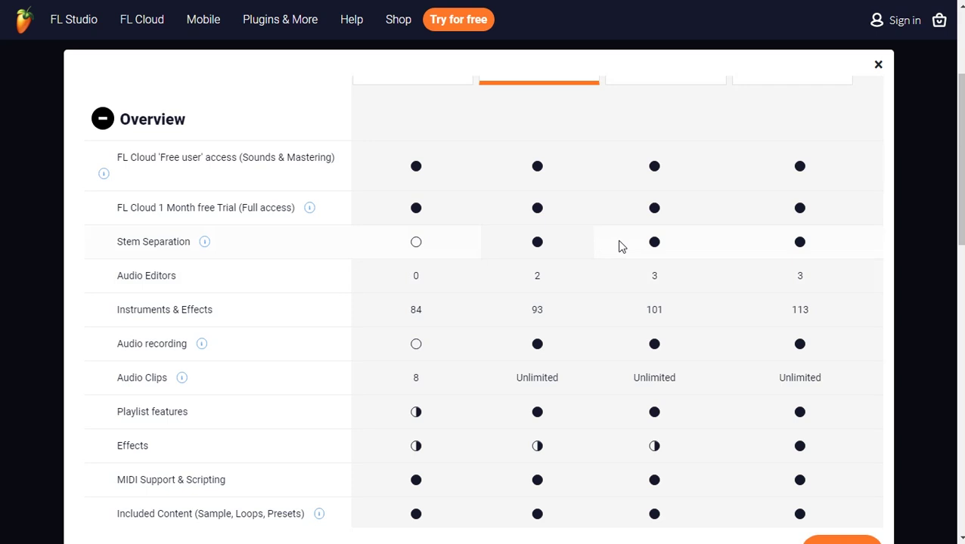
{"action": "scroll", "coordinate": [618, 246], "scroll_direction": "down", "scroll_amount": 3}
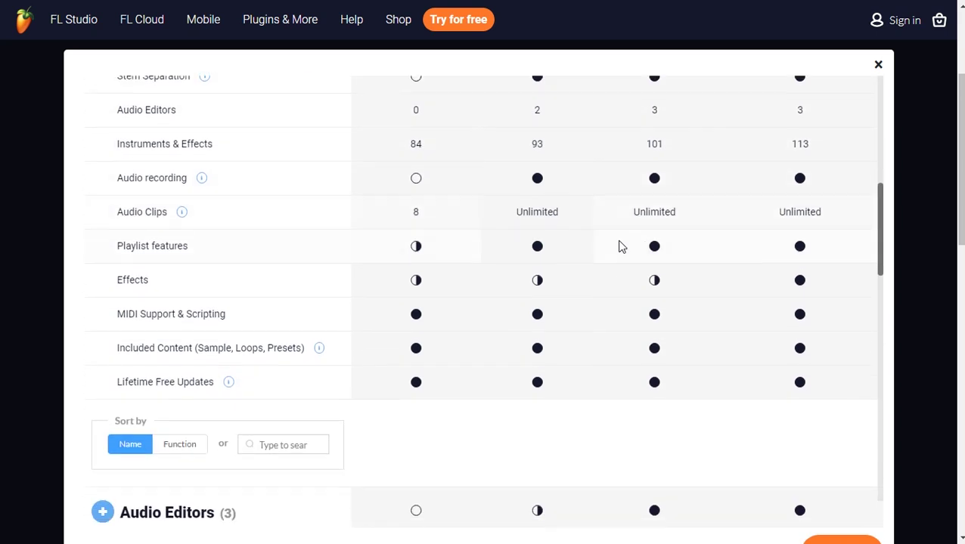
{"action": "scroll", "coordinate": [618, 246], "scroll_direction": "up", "scroll_amount": 8}
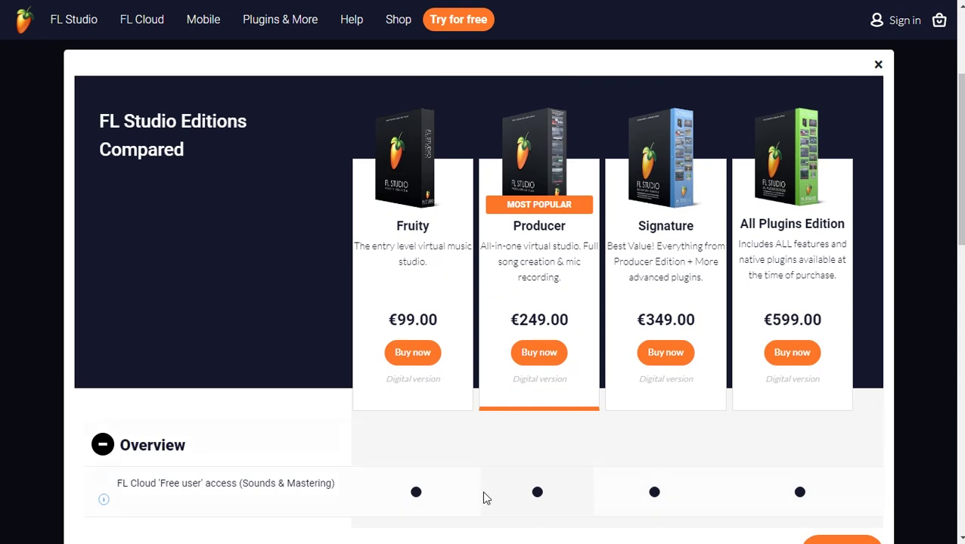
Close the editions comparison page to return to FL Studio.
{"action": "left_click", "coordinate": [880, 63]}
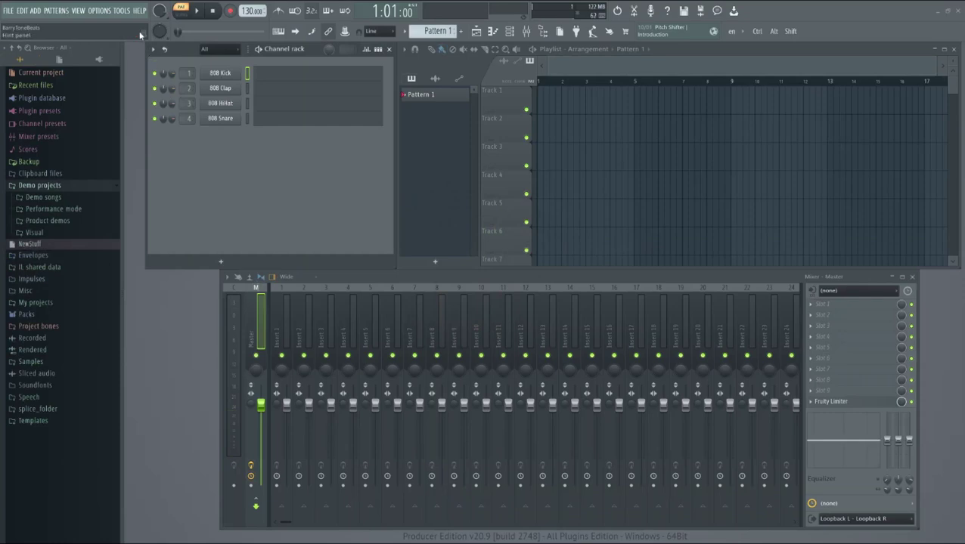
Confirm from HELP > Unlock FL Studio that FL Studio is registered, then dismiss the dialog.
{"action": "left_click", "coordinate": [140, 10]}
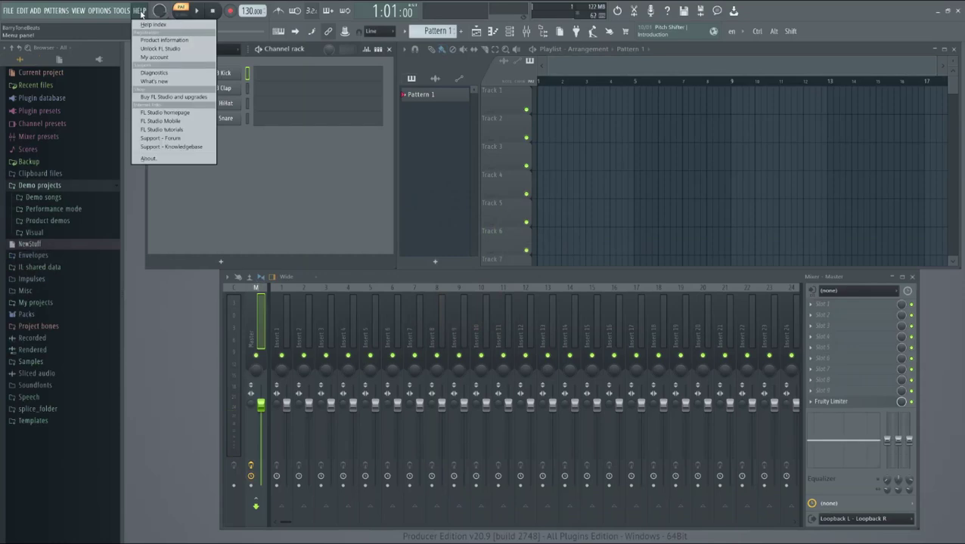
{"action": "left_click", "coordinate": [149, 50]}
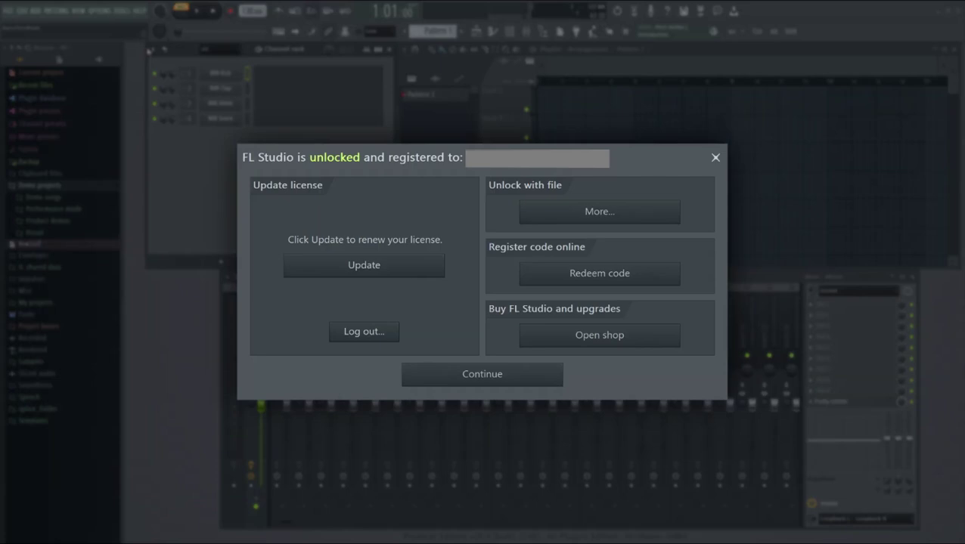
{"action": "key", "text": "Return"}
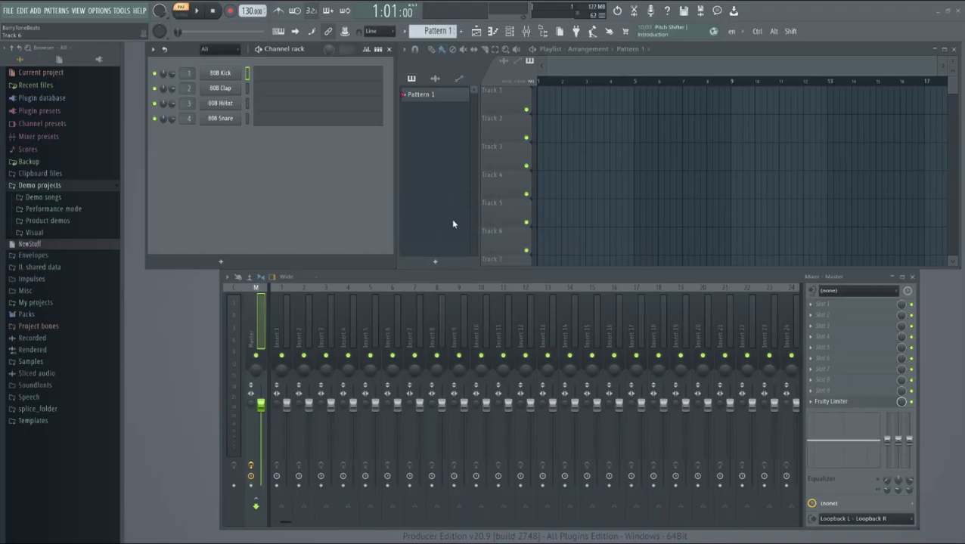